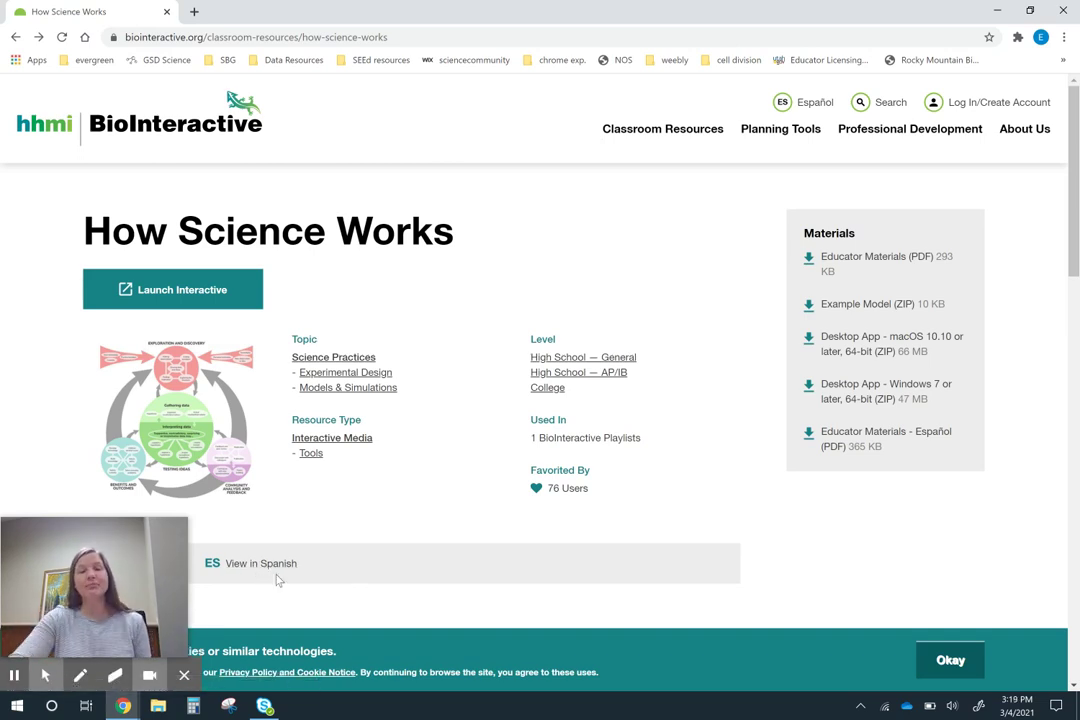
Launch the How Science Works interactive from its resource page in a popup window.
{"action": "left_click", "coordinate": [184, 294]}
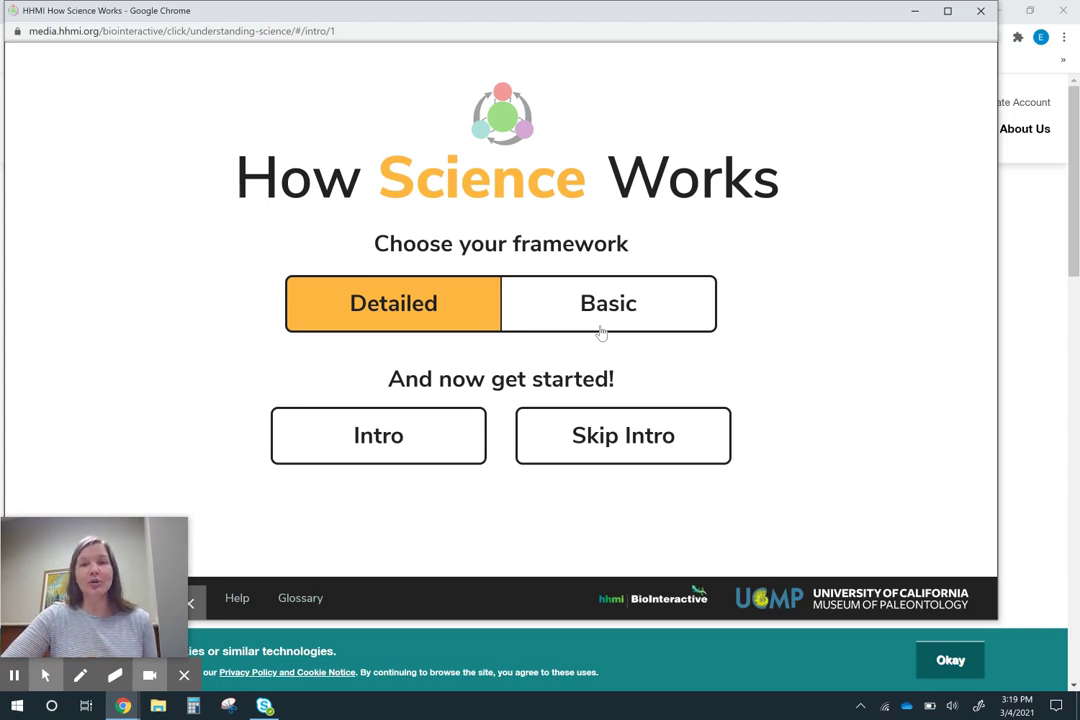
Select the Basic framework and skip the intro to reach the empty example project map.
{"action": "left_click", "coordinate": [604, 318]}
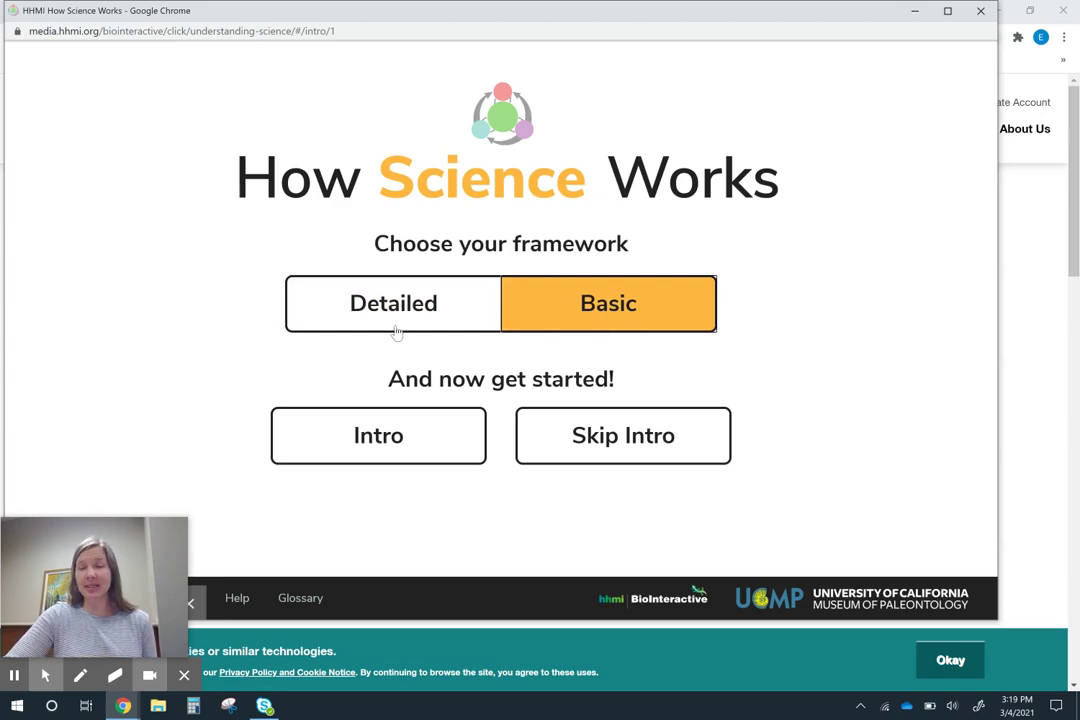
{"action": "left_click", "coordinate": [635, 457]}
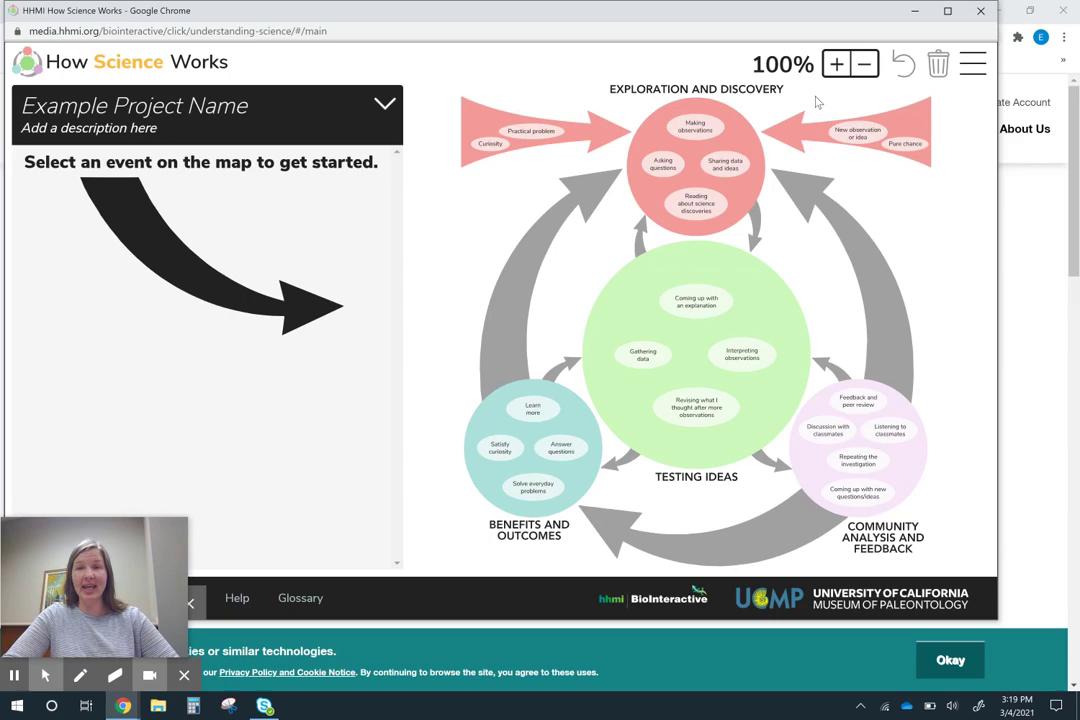
{"action": "left_click_drag", "start_coordinate": [752, 24], "coordinate": [815, 28]}
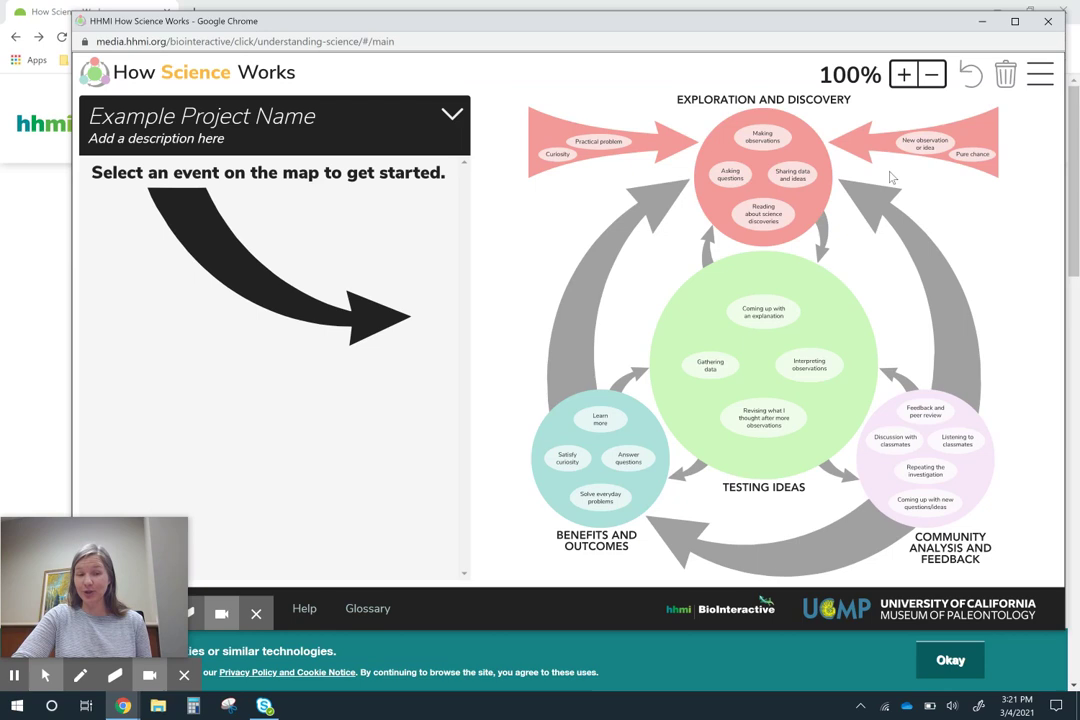
Add Curiosity, Making observations, Asking questions and Sharing data and ideas as steps 1–4.
{"action": "left_click", "coordinate": [557, 157]}
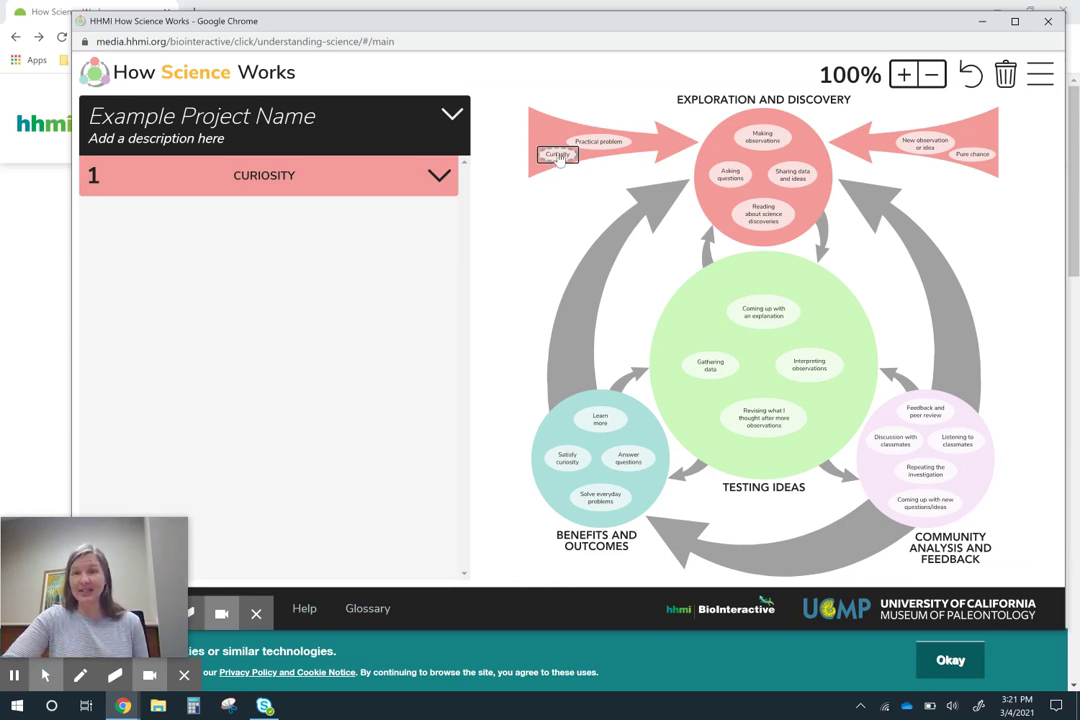
{"action": "left_click", "coordinate": [763, 136]}
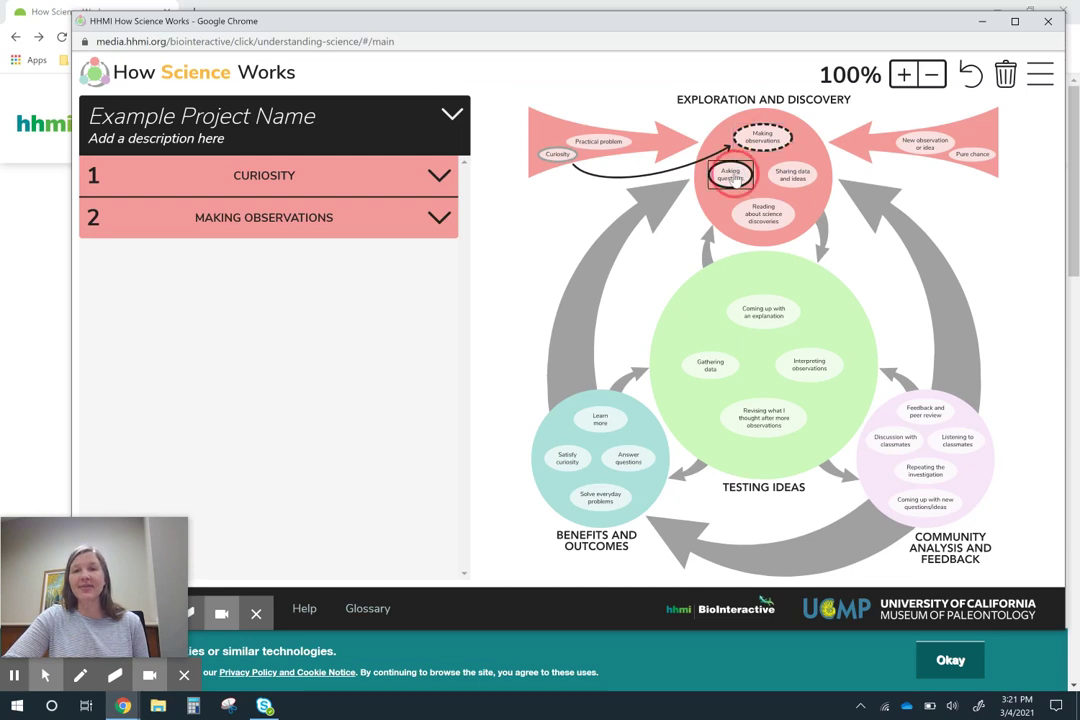
{"action": "left_click", "coordinate": [733, 177]}
{"action": "left_click", "coordinate": [796, 178]}
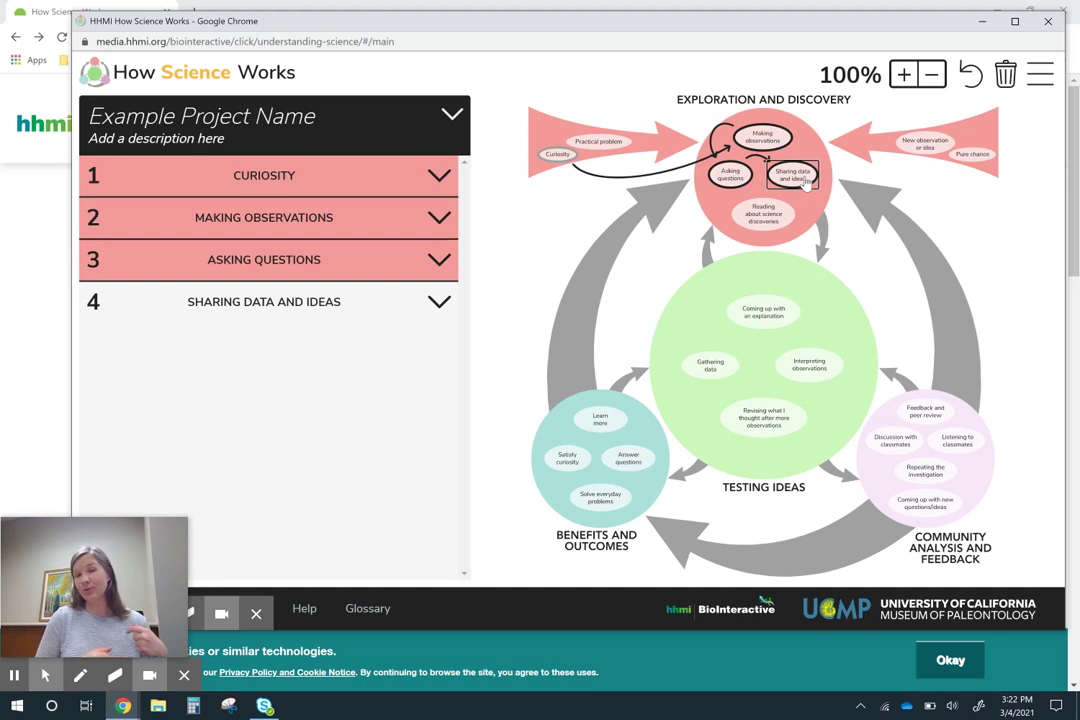
Add Gathering data, Interpreting observations, Coming up with an explanation, both classmates steps, and Revising what I thought as steps 5–10.
{"action": "left_click", "coordinate": [710, 365]}
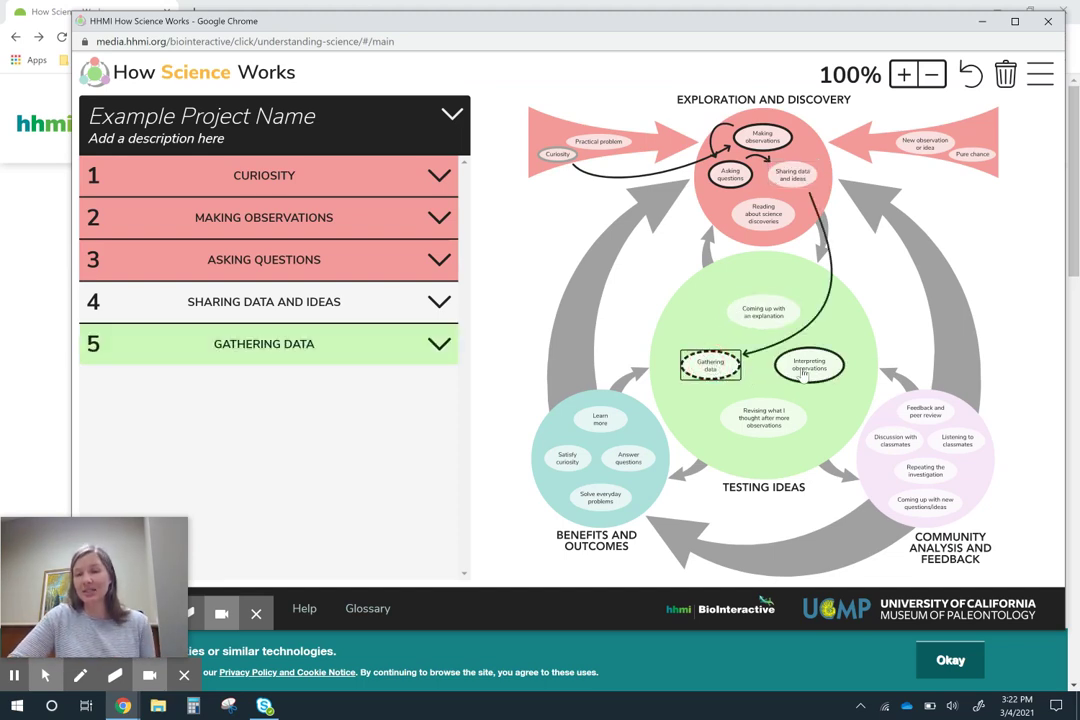
{"action": "left_click", "coordinate": [815, 374]}
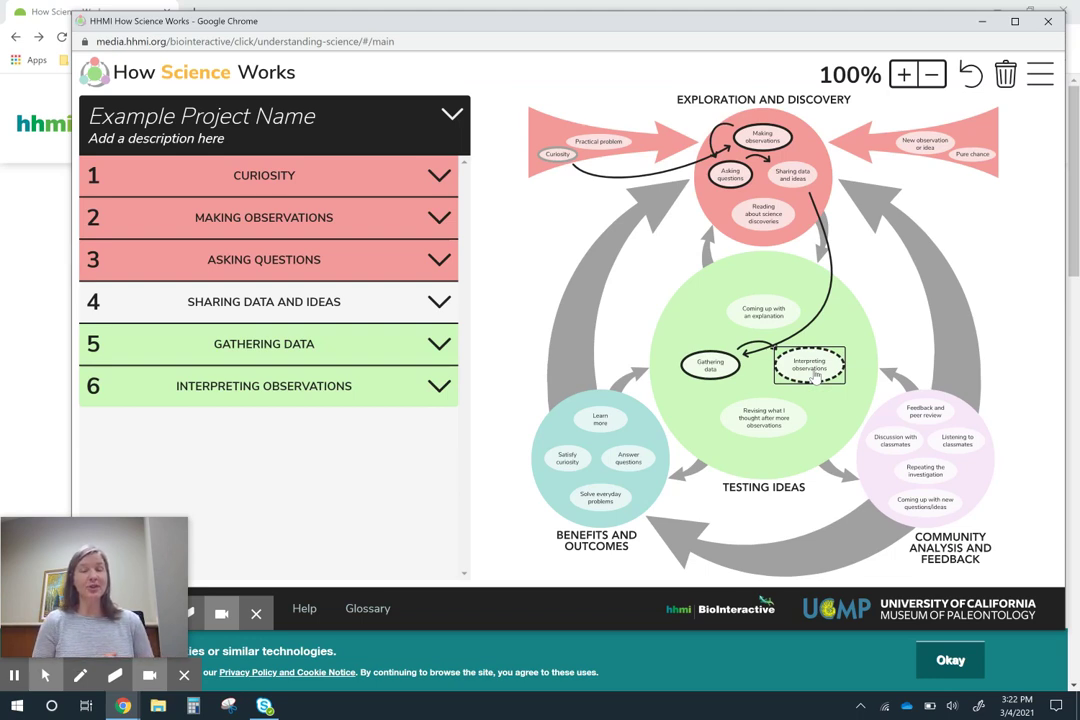
{"action": "left_click", "coordinate": [774, 315]}
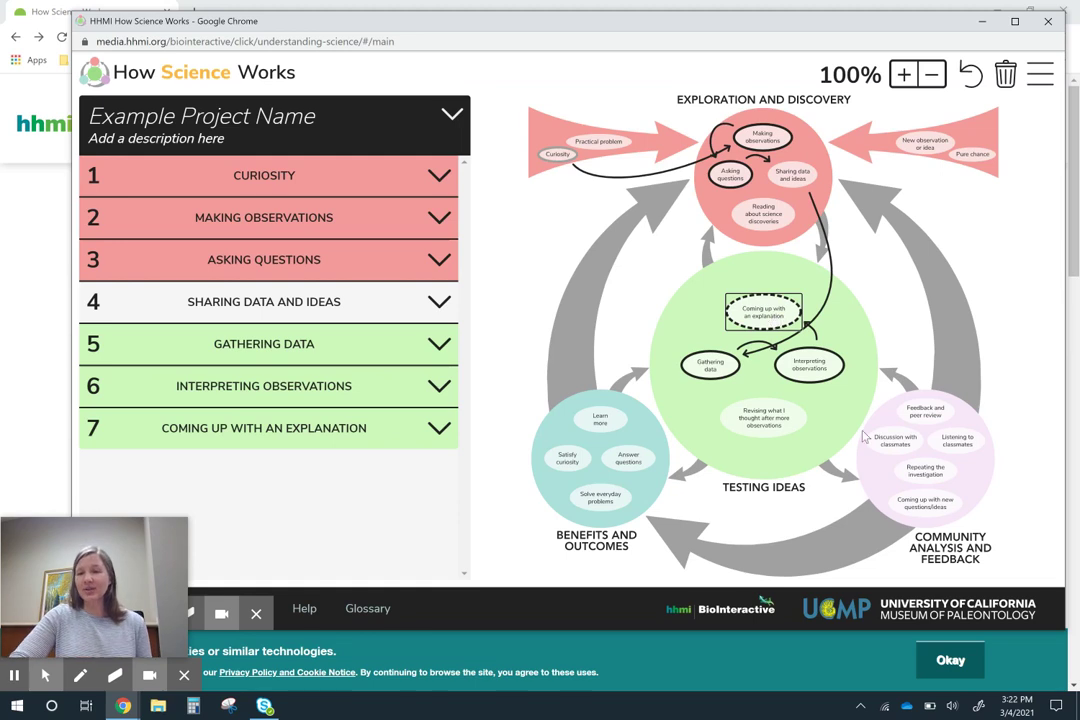
{"action": "left_click", "coordinate": [895, 440]}
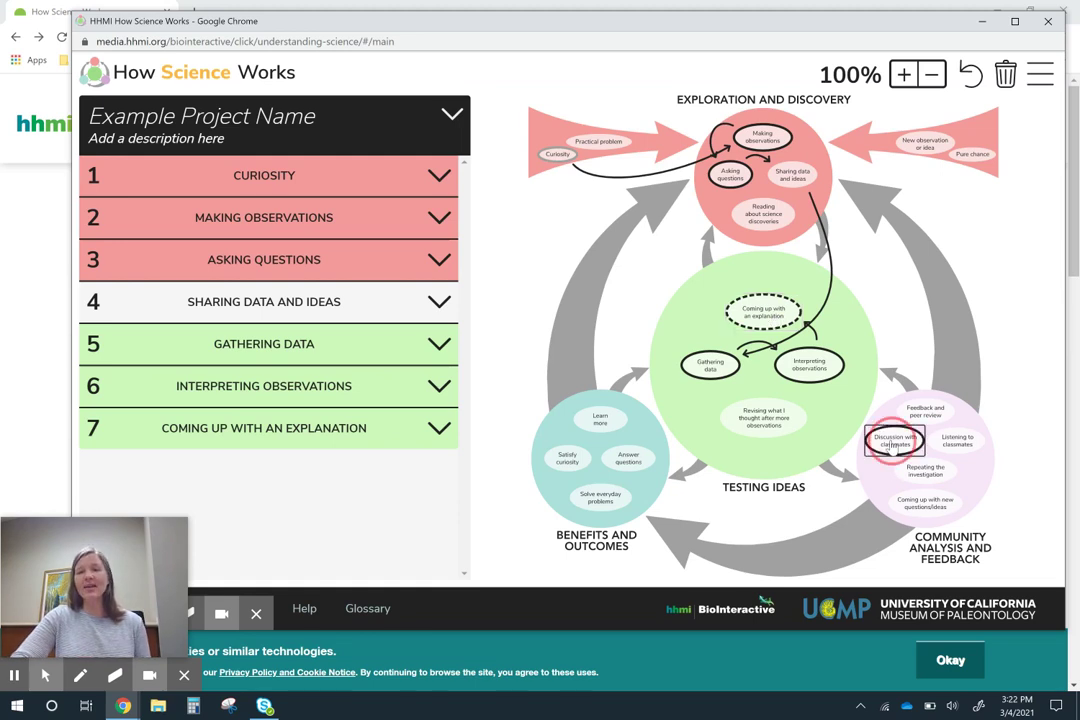
{"action": "left_click", "coordinate": [966, 450]}
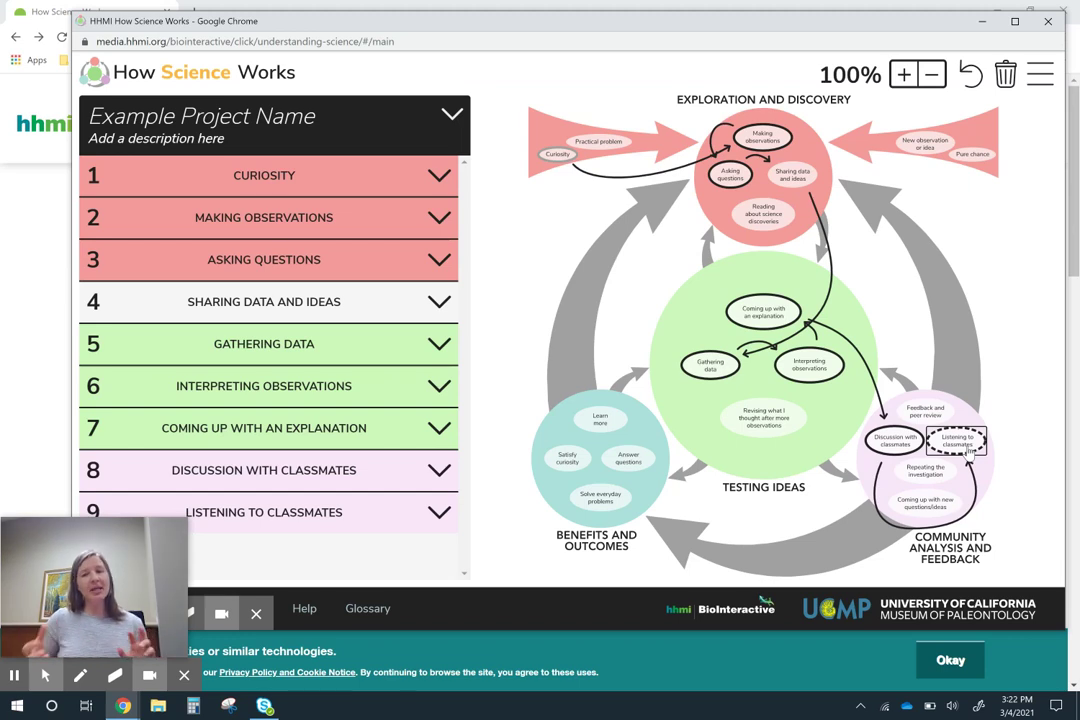
{"action": "left_click", "coordinate": [758, 420]}
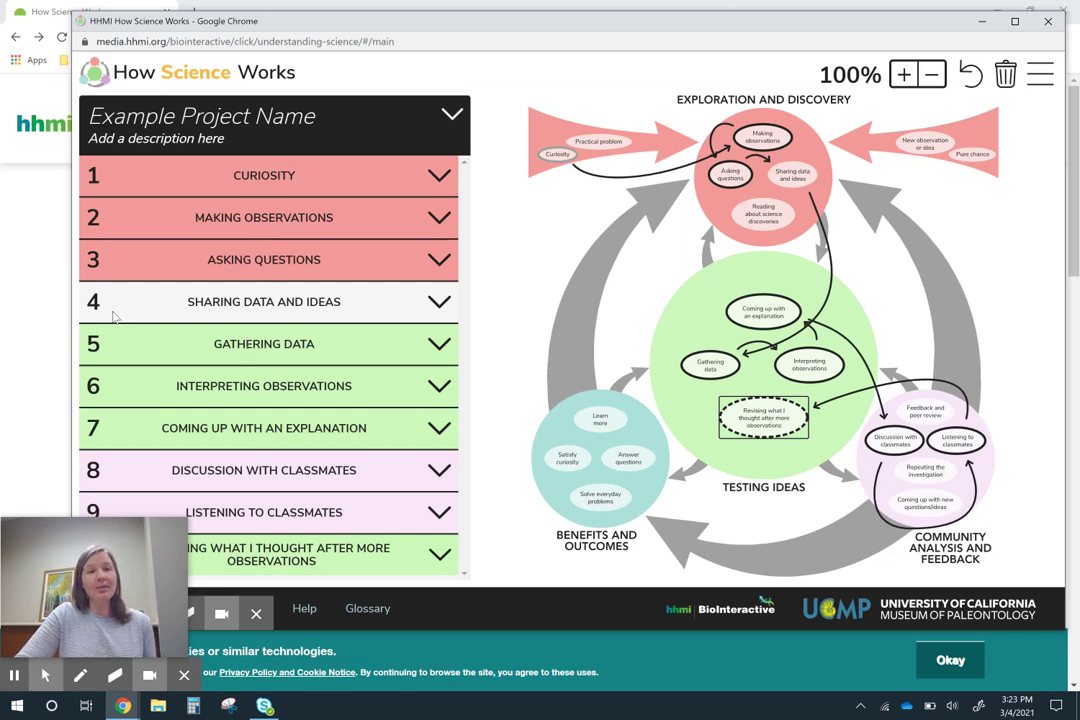
Move Sharing data and ideas above Asking questions to become step 3, then expand Curiosity's notes.
{"action": "left_click", "coordinate": [93, 310]}
{"action": "left_click_drag", "start_coordinate": [93, 310], "coordinate": [89, 278]}
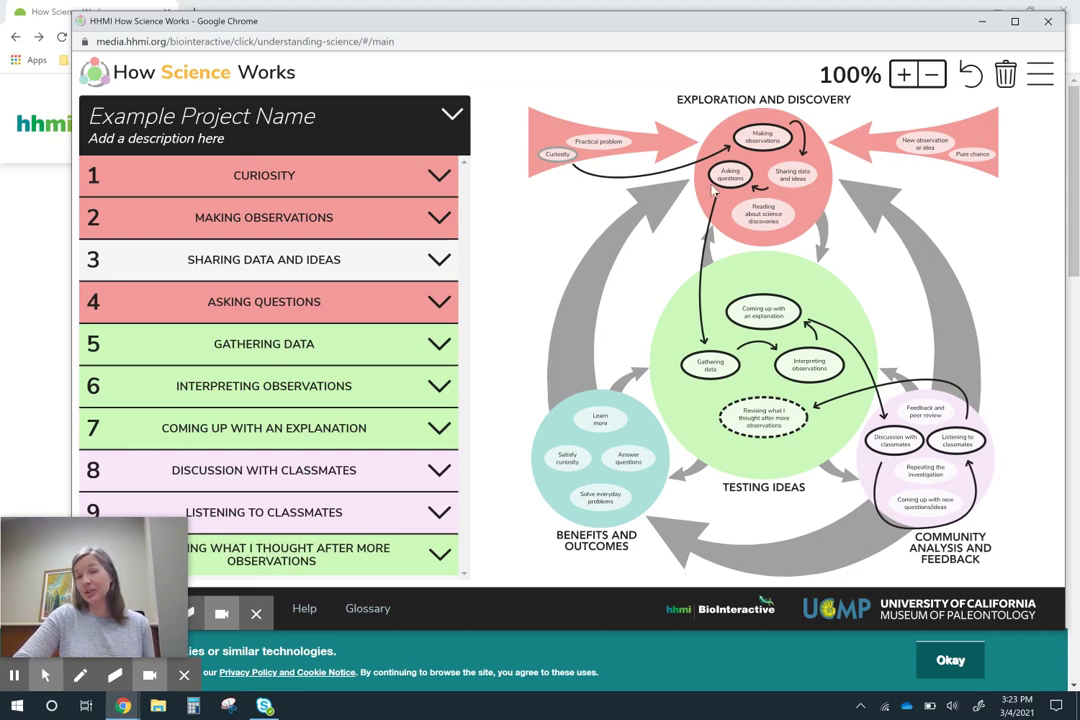
{"action": "left_click", "coordinate": [438, 178]}
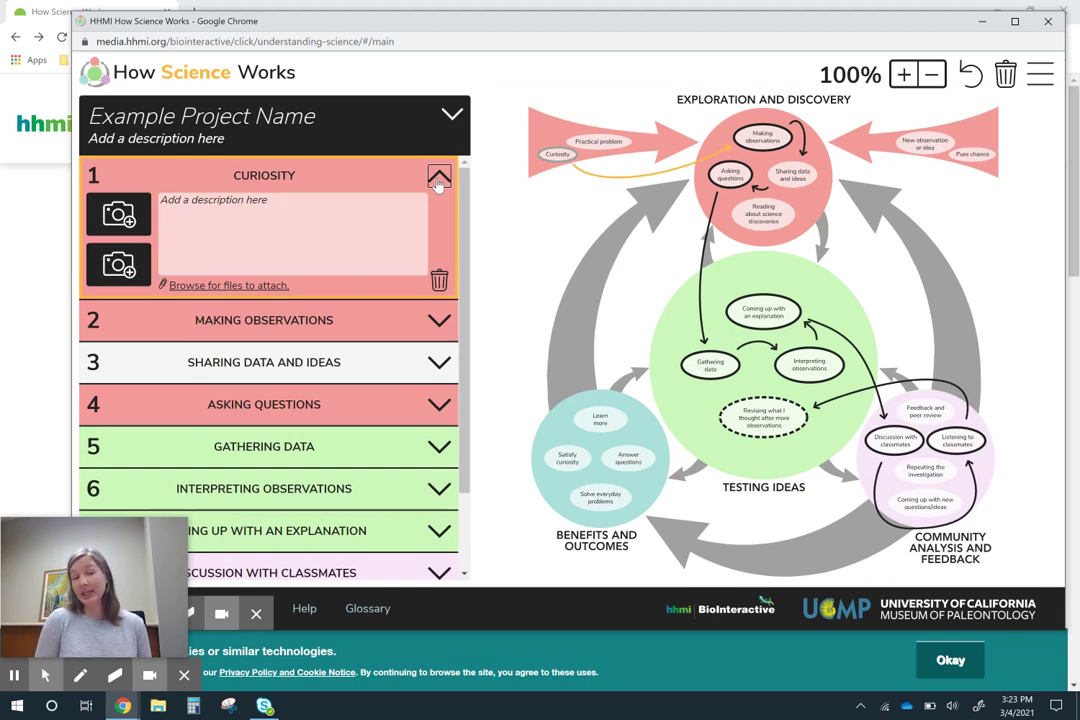
Put the cursor in Curiosity's description, then expand step 5 Gathering data and select its empty description.
{"action": "left_click", "coordinate": [337, 224]}
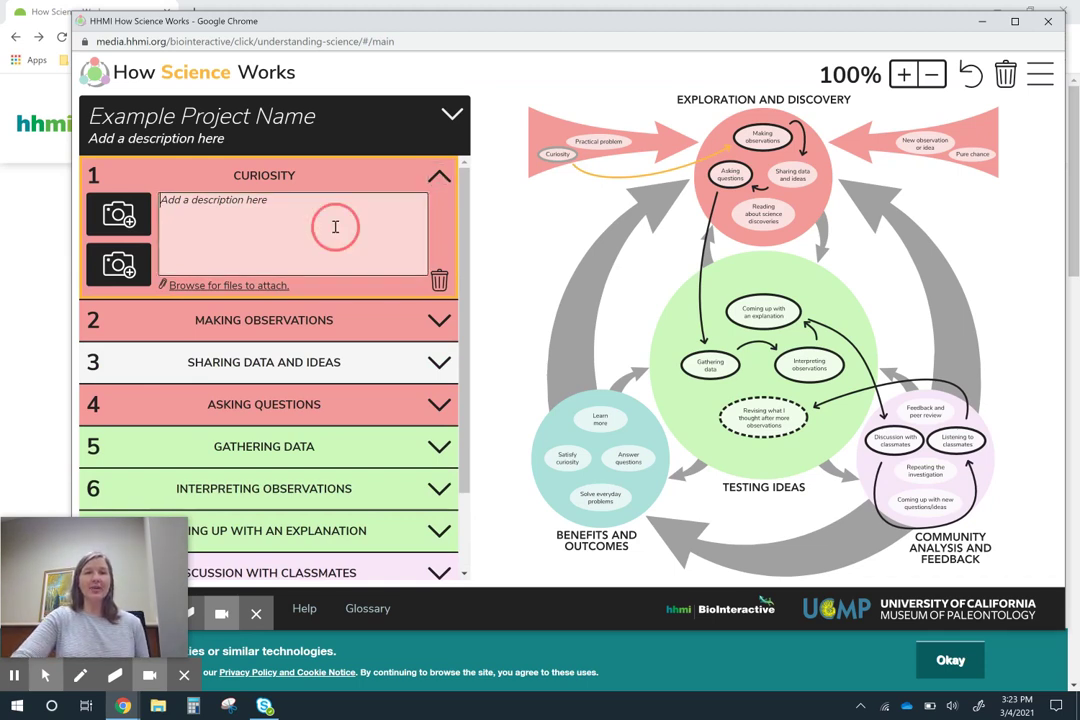
{"action": "left_click", "coordinate": [438, 452]}
{"action": "left_click", "coordinate": [272, 512]}
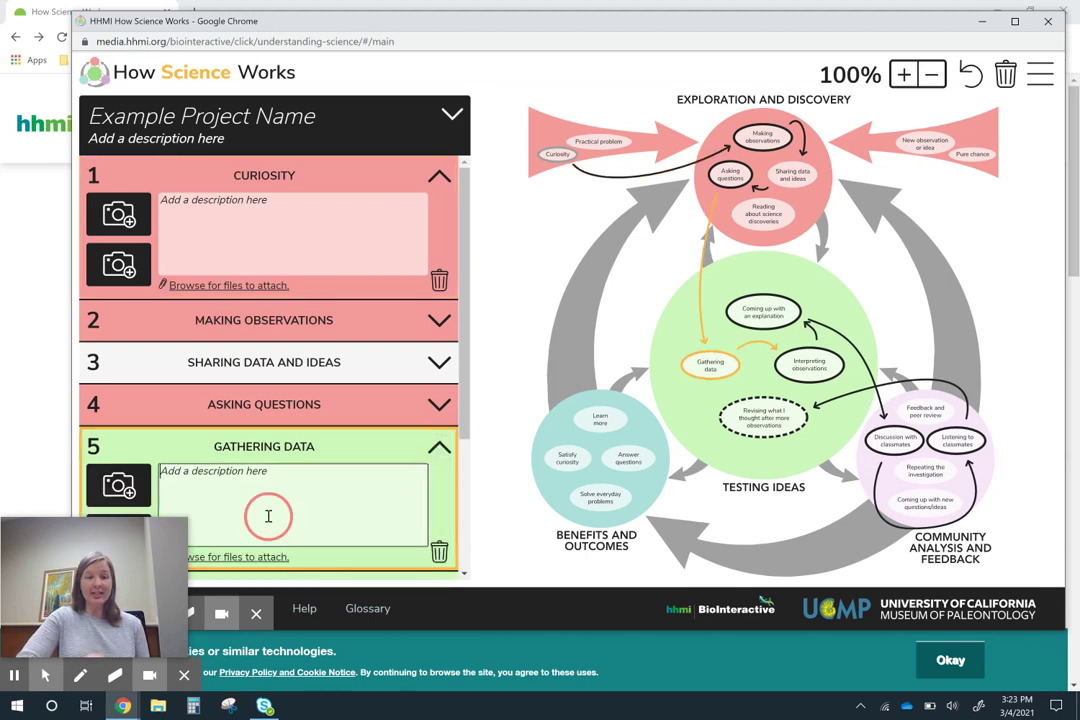
{"action": "scroll", "coordinate": [268, 520], "scroll_direction": "down", "scroll_amount": 1}
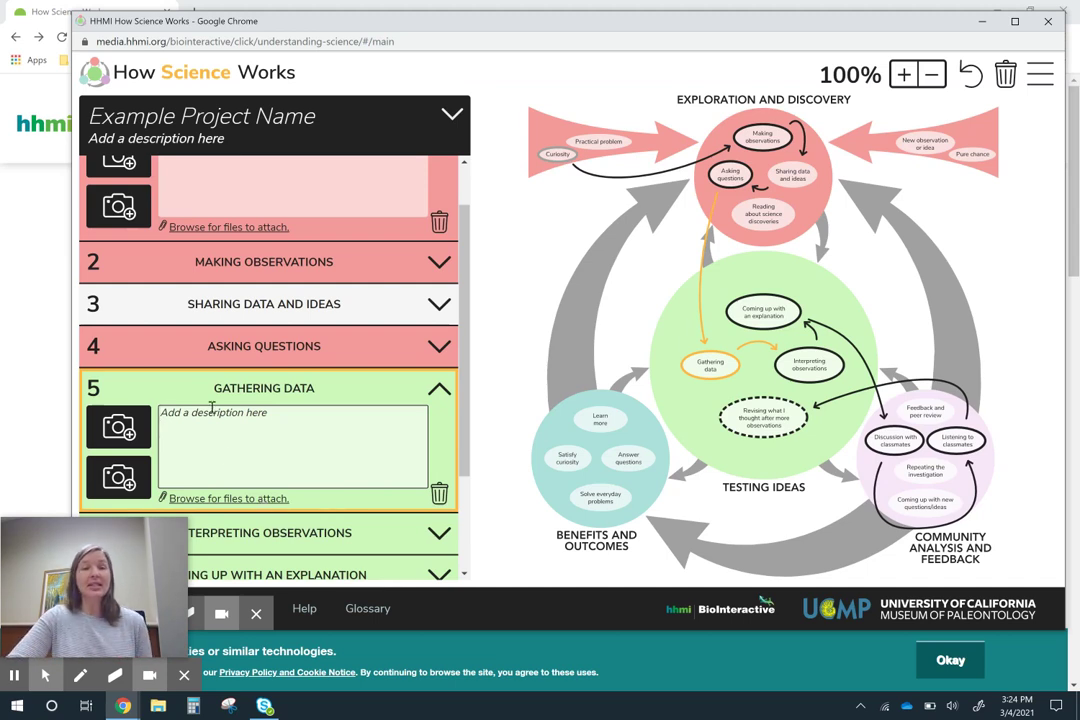
Expand notes for Discussion with classmates, Listening to classmates, and Revising what I thought (steps 8–10).
{"action": "scroll", "coordinate": [286, 450], "scroll_direction": "down", "scroll_amount": 1}
{"action": "scroll", "coordinate": [286, 450], "scroll_direction": "down", "scroll_amount": 1}
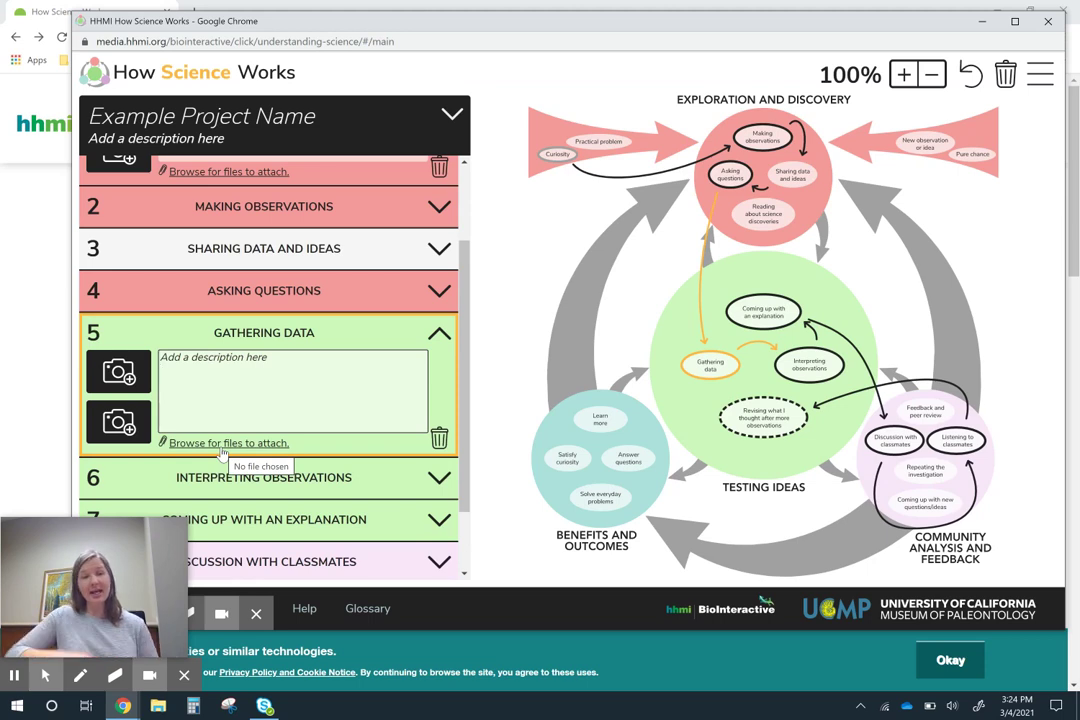
{"action": "scroll", "coordinate": [224, 452], "scroll_direction": "down", "scroll_amount": 2}
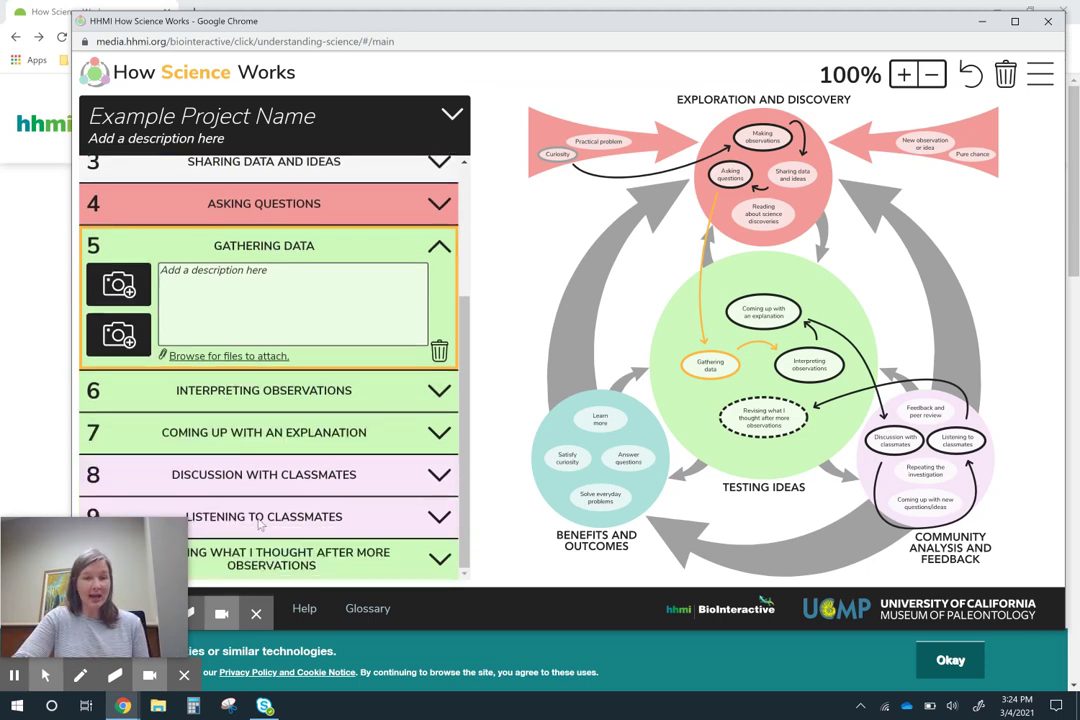
{"action": "left_click", "coordinate": [440, 473]}
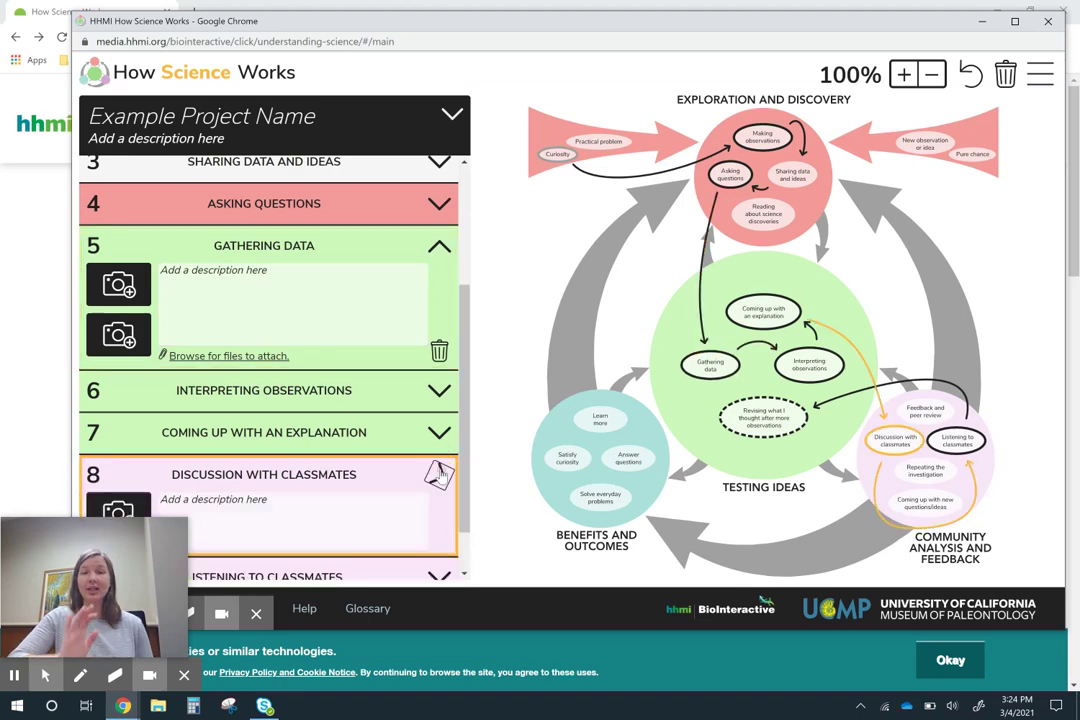
{"action": "scroll", "coordinate": [325, 532], "scroll_direction": "down", "scroll_amount": 2}
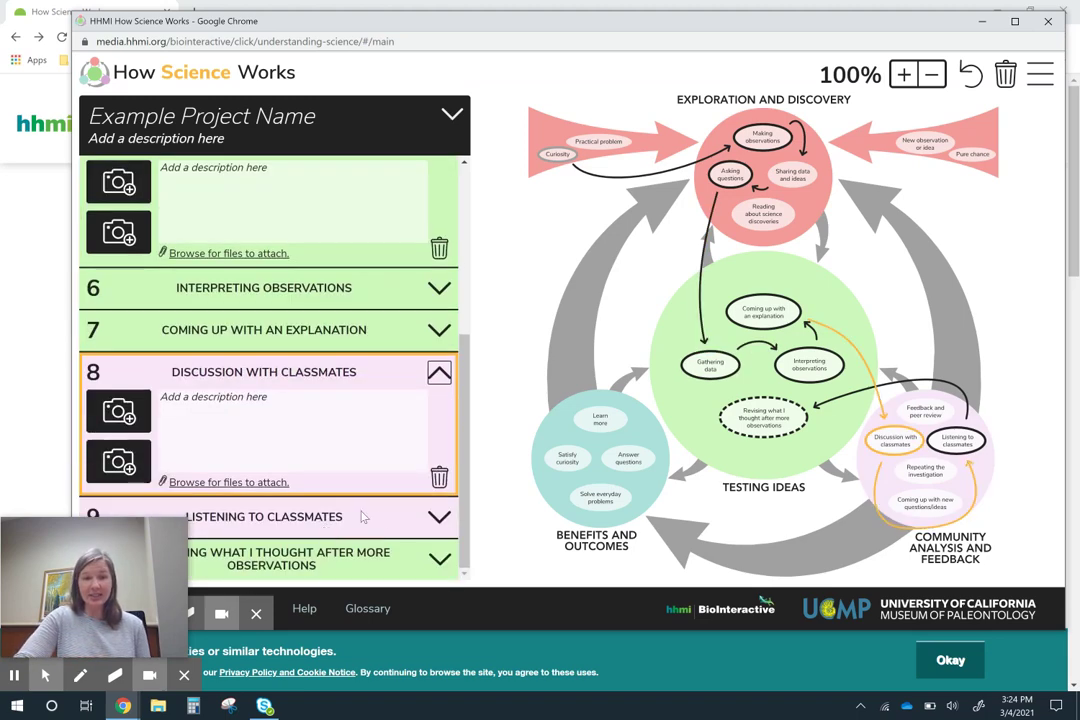
{"action": "left_click", "coordinate": [438, 515]}
{"action": "scroll", "coordinate": [265, 462], "scroll_direction": "down", "scroll_amount": 2}
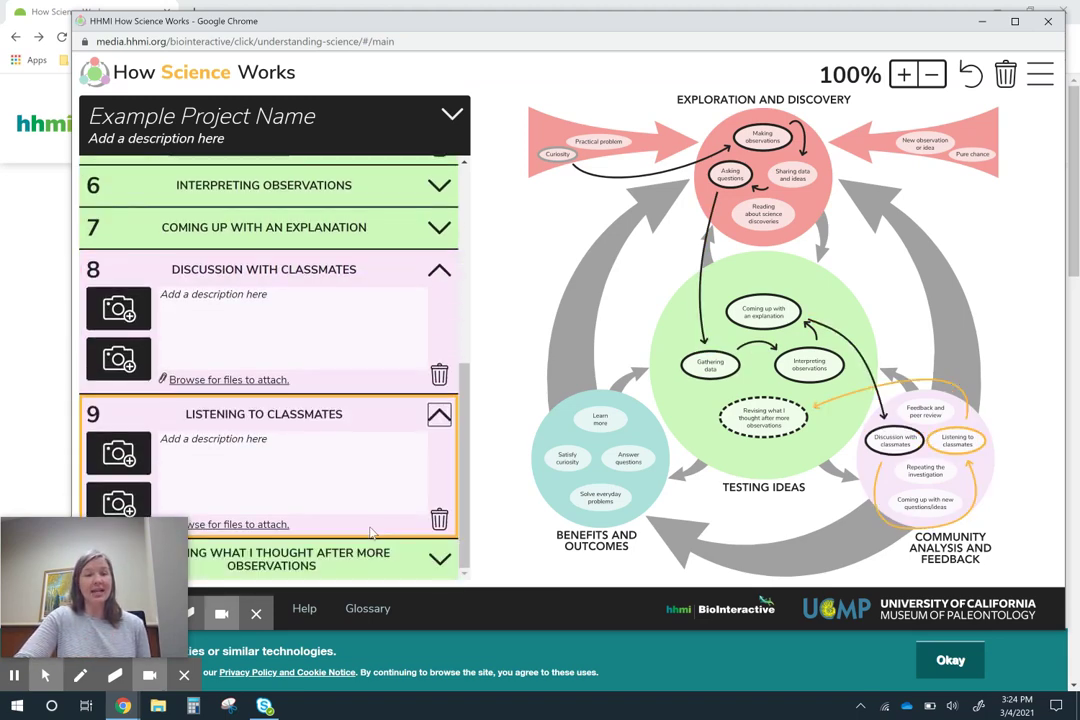
{"action": "left_click", "coordinate": [438, 559]}
{"action": "scroll", "coordinate": [330, 495], "scroll_direction": "down", "scroll_amount": 2}
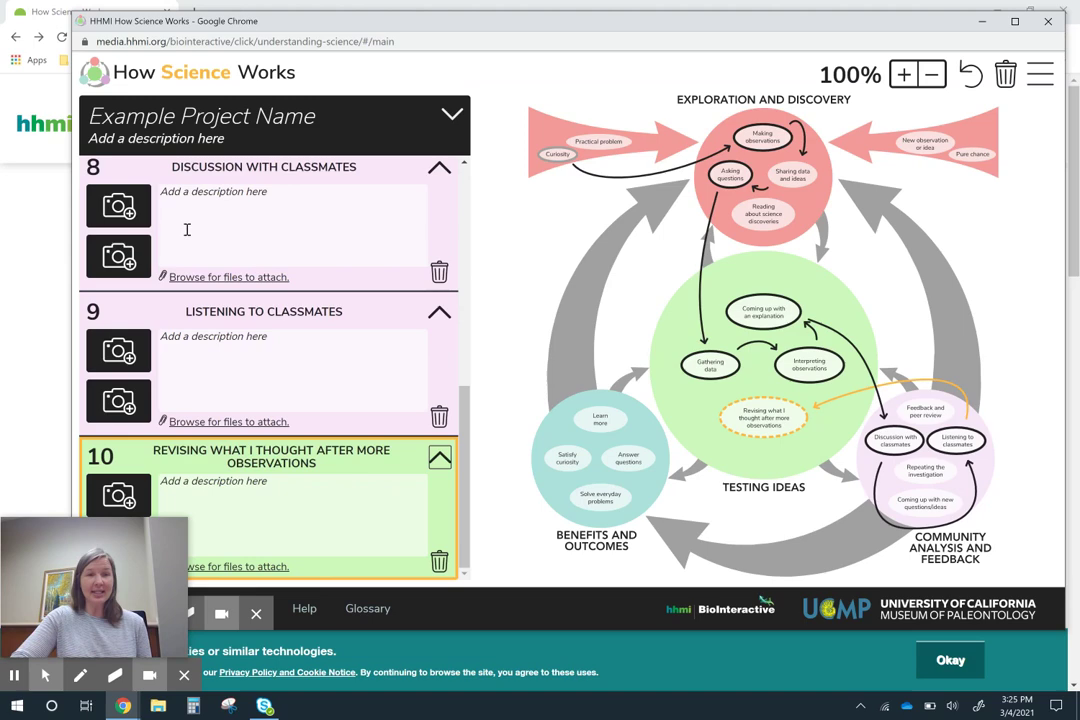
{"action": "scroll", "coordinate": [238, 232], "scroll_direction": "up", "scroll_amount": 10}
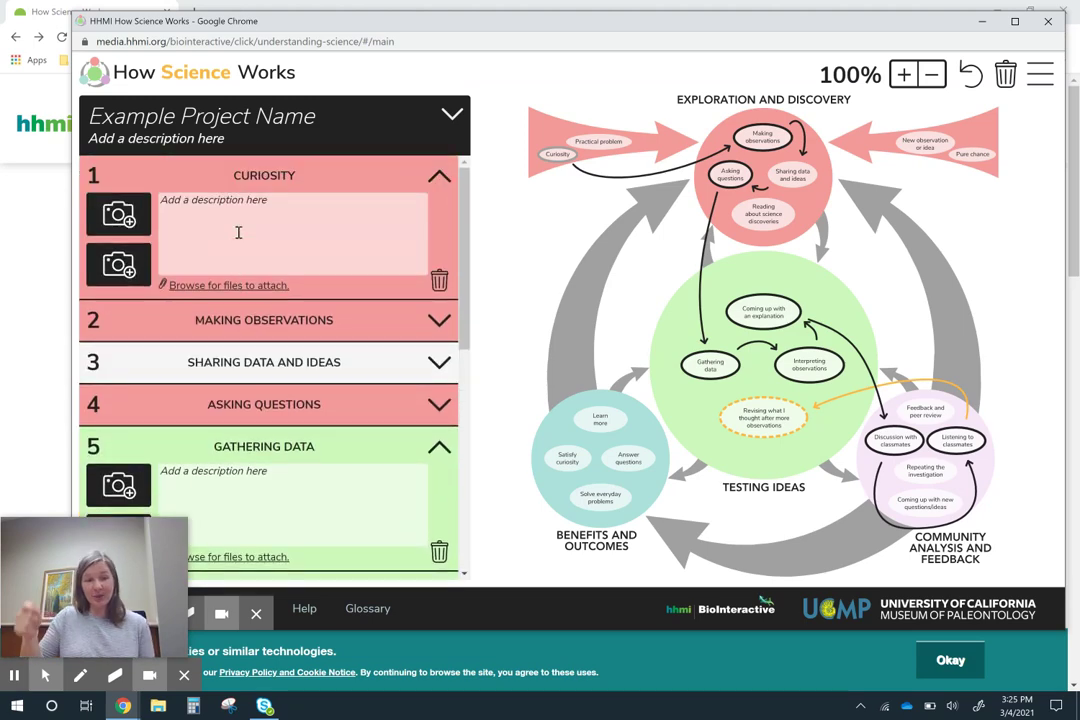